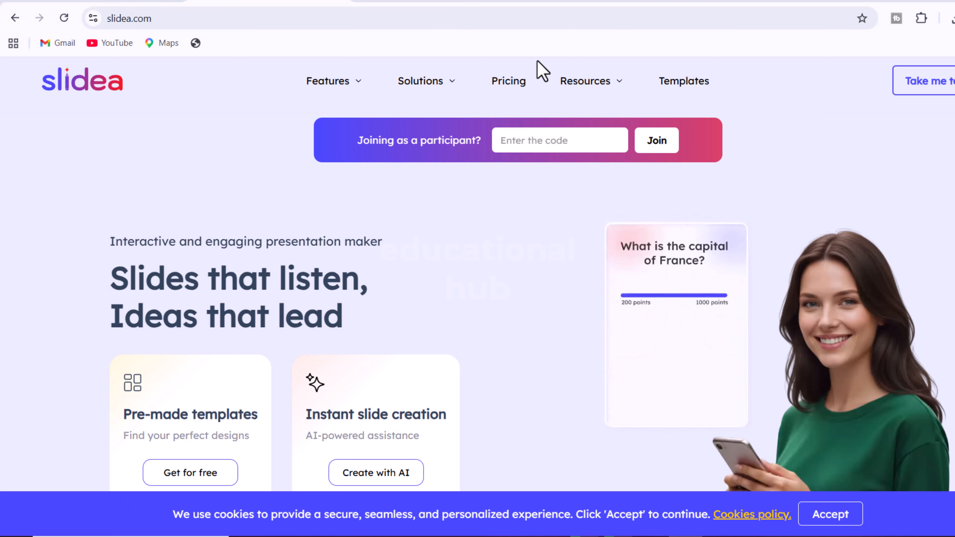
# Step: Look through the Slidea homepage, from the question types and customer section to the testimonials and blogs
pyautogui.scroll(-10, 537, 61)
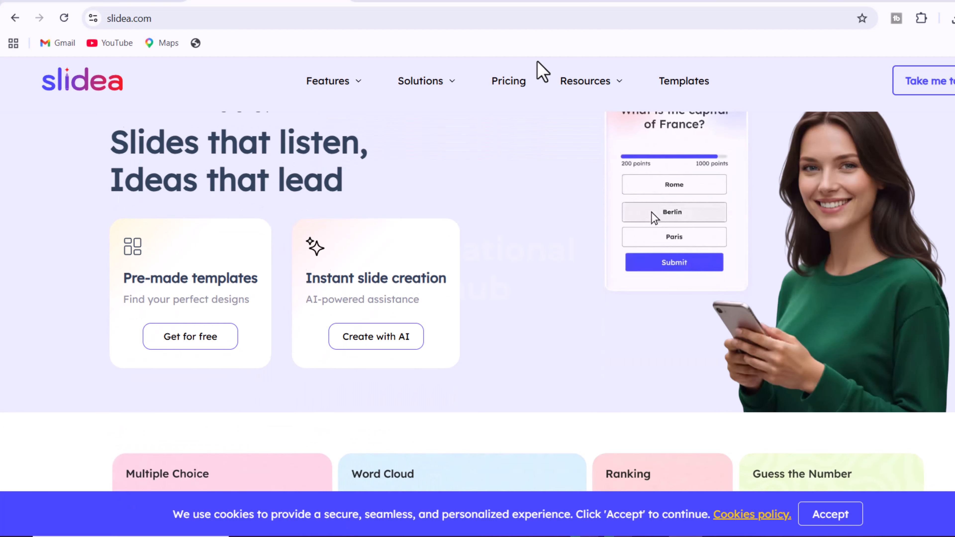
pyautogui.scroll(-2, 536, 61)
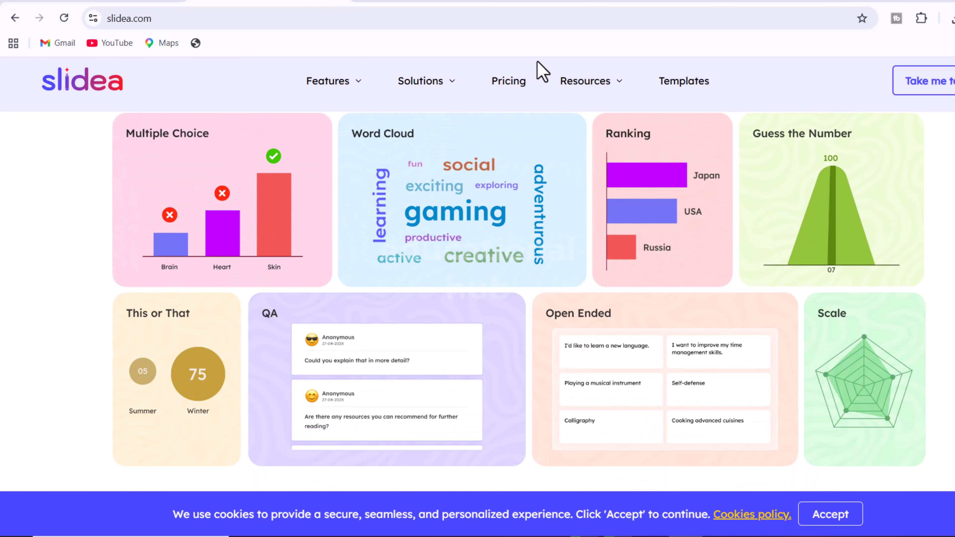
pyautogui.scroll(-15, 536, 60)
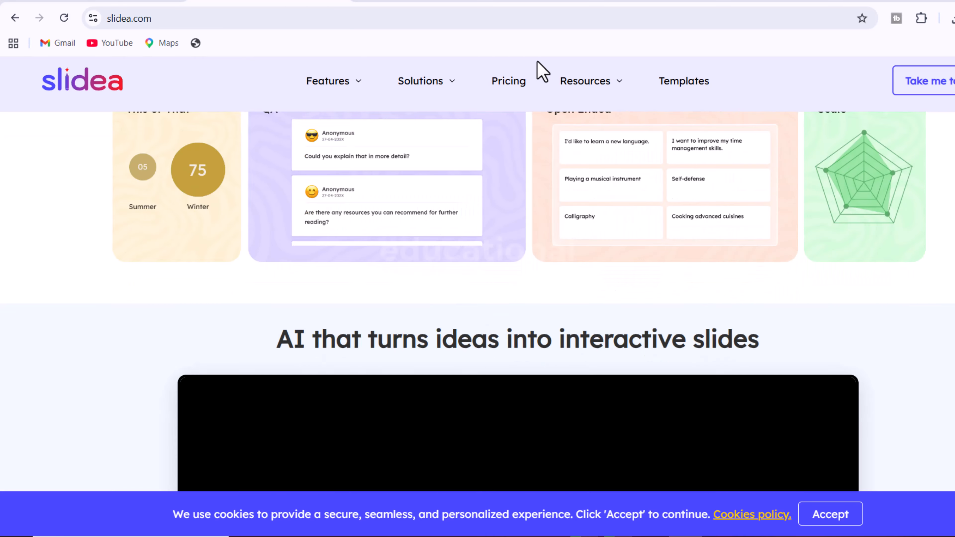
pyautogui.scroll(-8, 536, 60)
pyautogui.scroll(3, 536, 61)
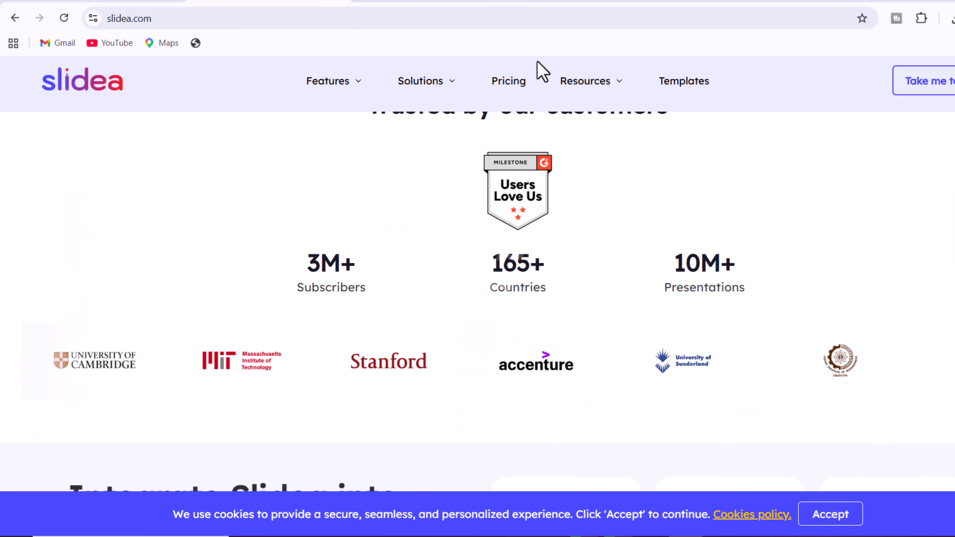
pyautogui.scroll(-10, 537, 61)
pyautogui.scroll(-6, 537, 60)
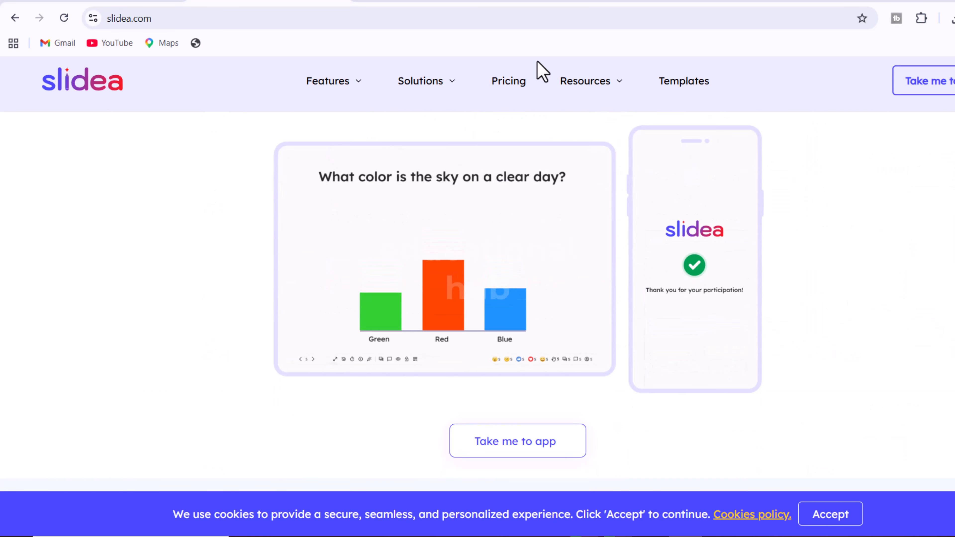
pyautogui.scroll(-2, 536, 61)
pyautogui.scroll(-19, 537, 60)
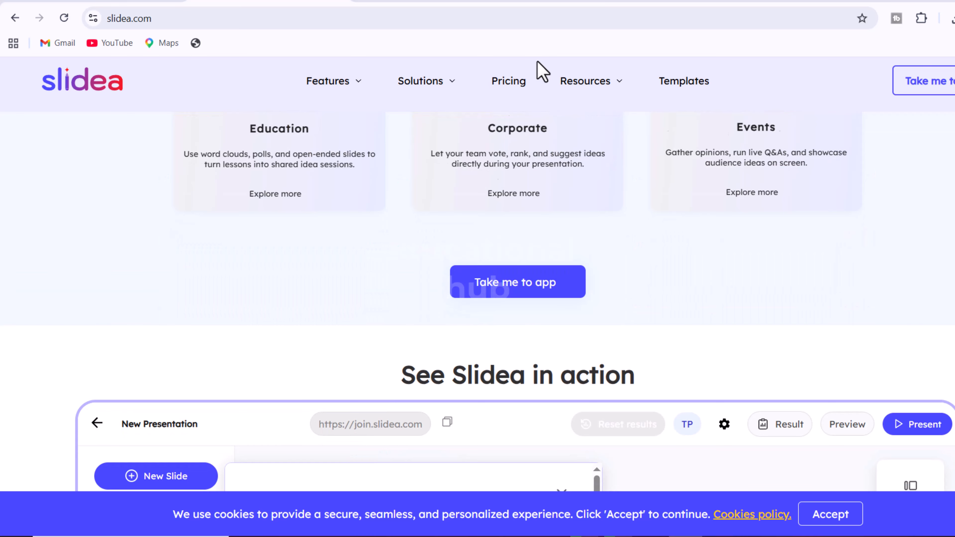
pyautogui.scroll(-10, 538, 62)
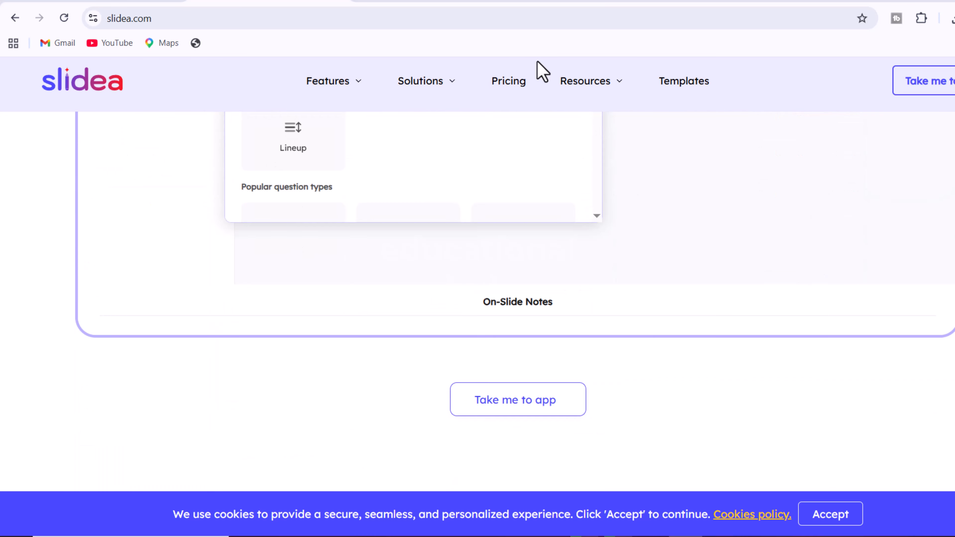
pyautogui.scroll(-20, 537, 63)
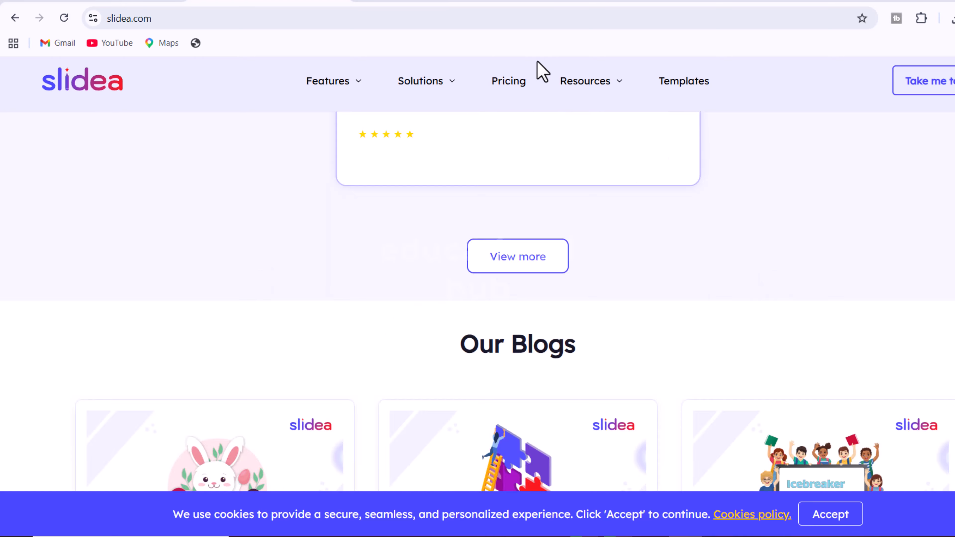
pyautogui.scroll(1, 536, 61)
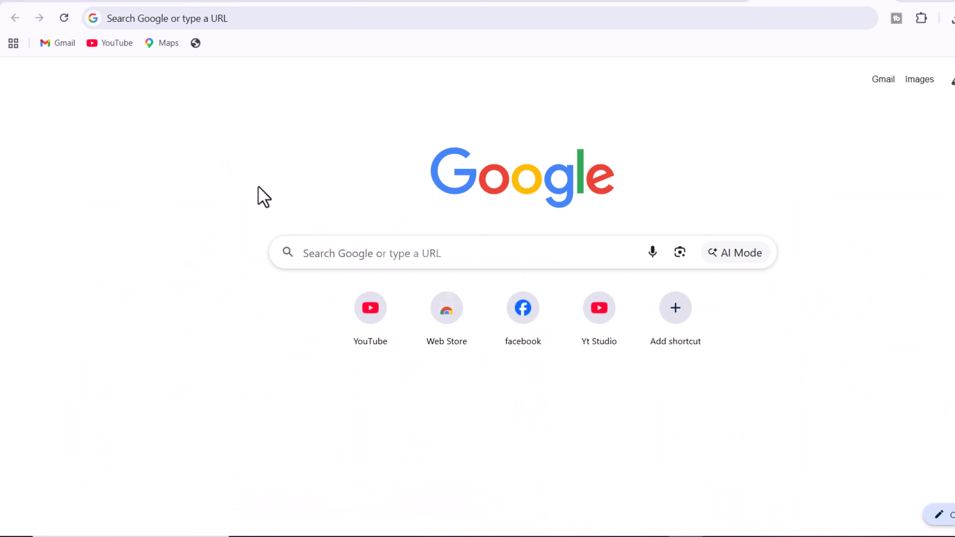
# Step: Search Google for exactly "slidea" and open the slidea.com website from the results
pyautogui.write('slidea')
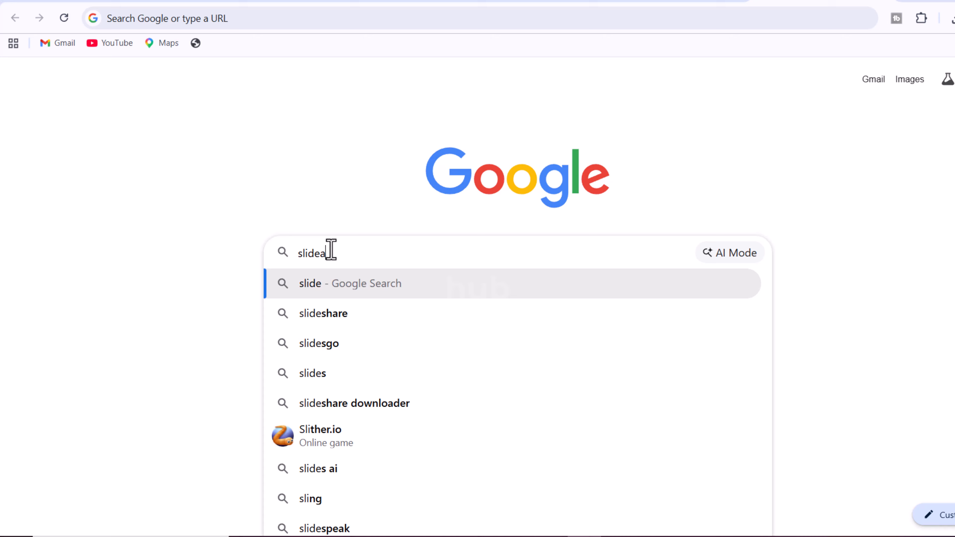
pyautogui.press('Return')
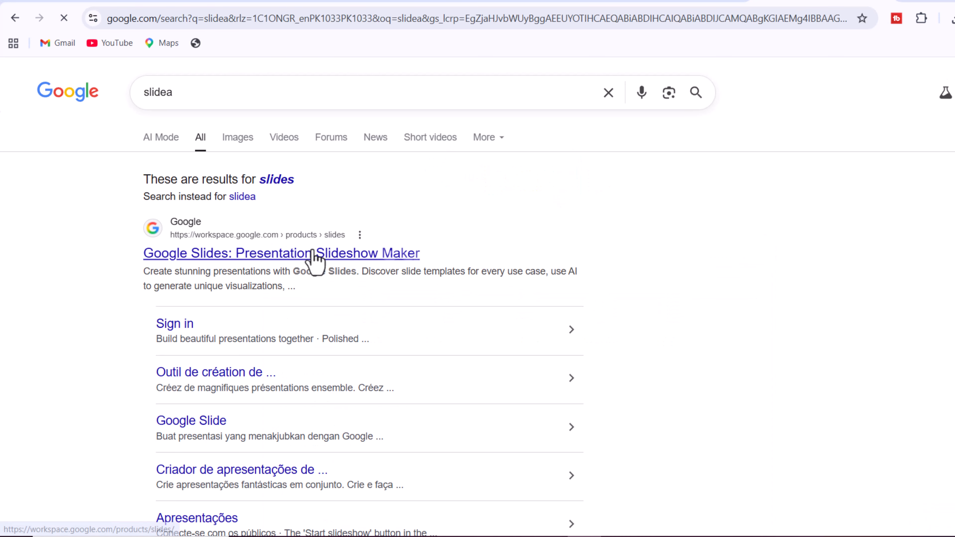
pyautogui.click(241, 198)
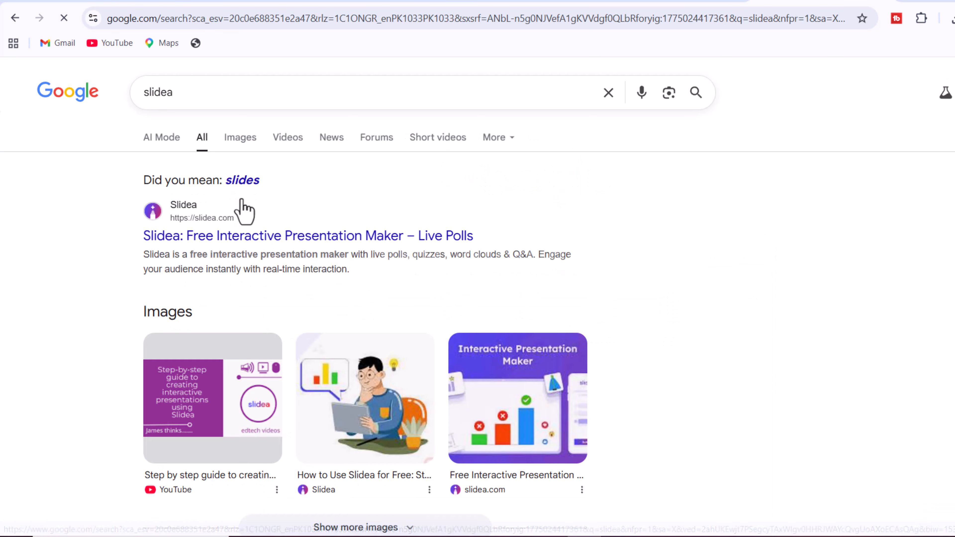
pyautogui.click(239, 242)
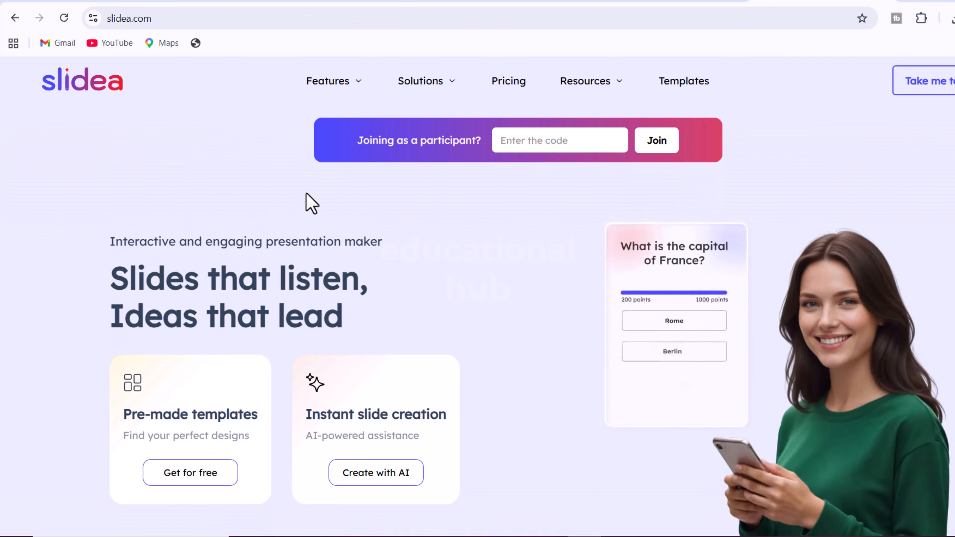
pyautogui.scroll(-3, 321, 199)
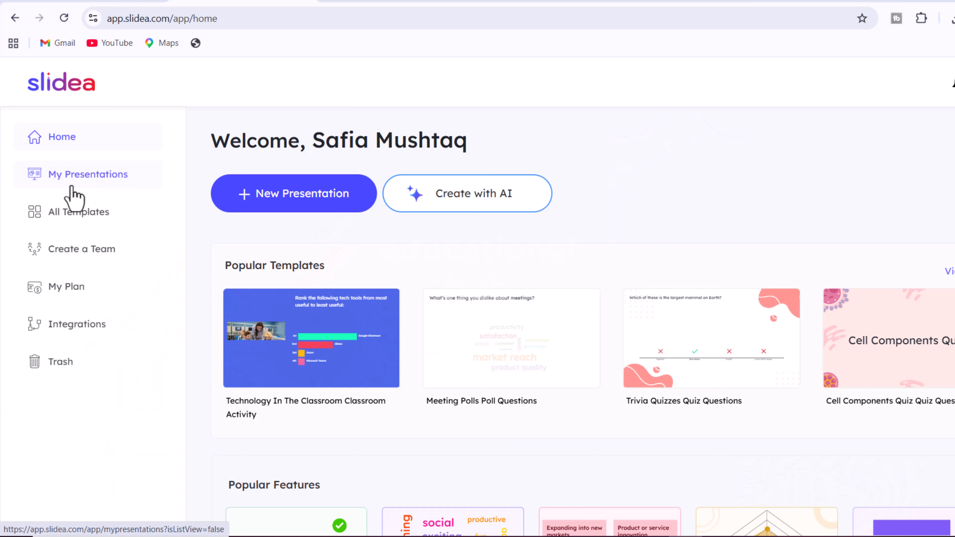
# Step: Look at the My Presentations page and browse the All Templates library
pyautogui.click(74, 196)
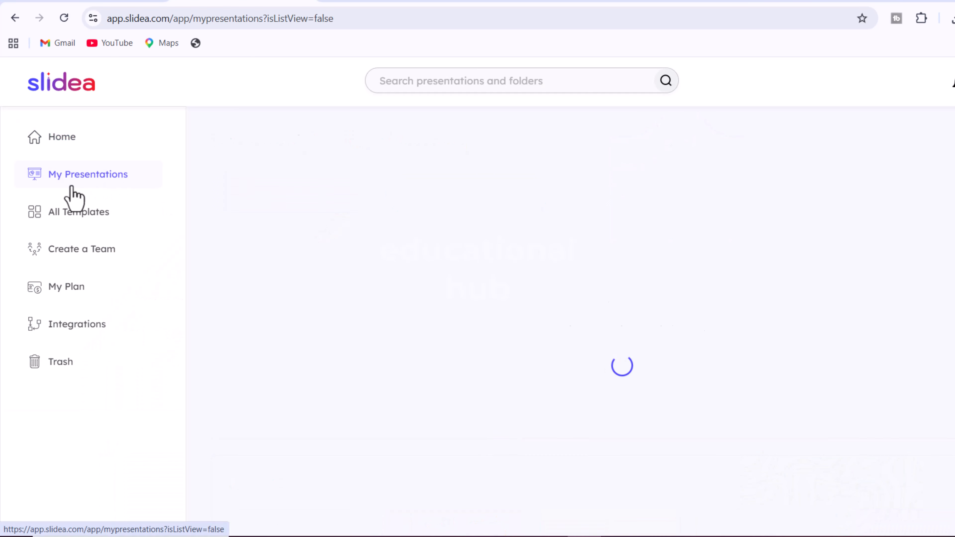
pyautogui.click(75, 225)
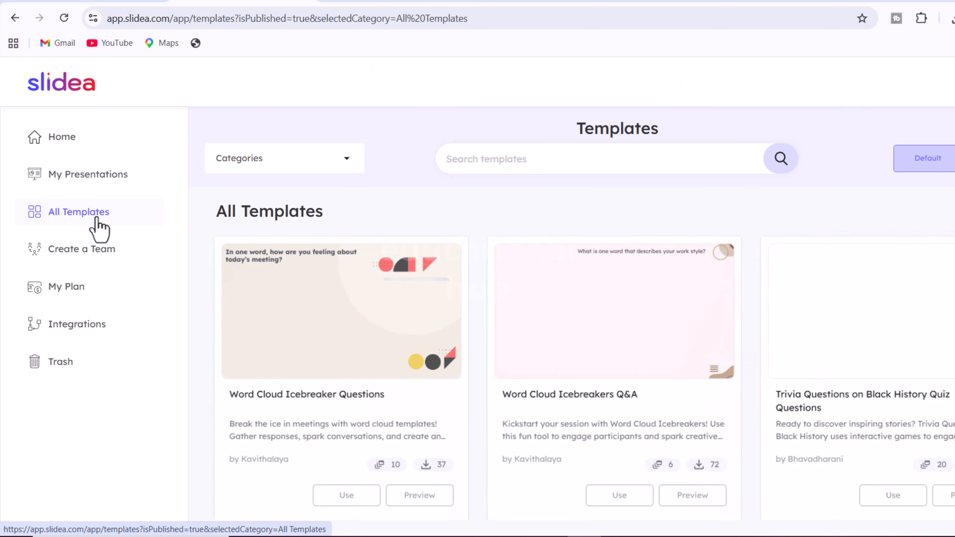
pyautogui.scroll(-3, 581, 274)
pyautogui.scroll(-10, 581, 275)
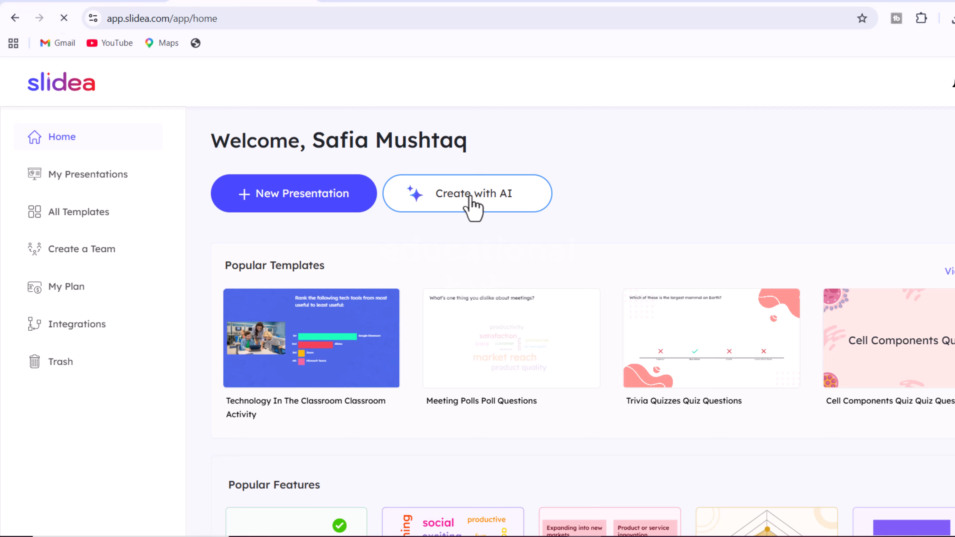
# Step: Generate an AI slide outline from the prompt "impact of social media on youth" with 10-12 slides
pyautogui.click(471, 203)
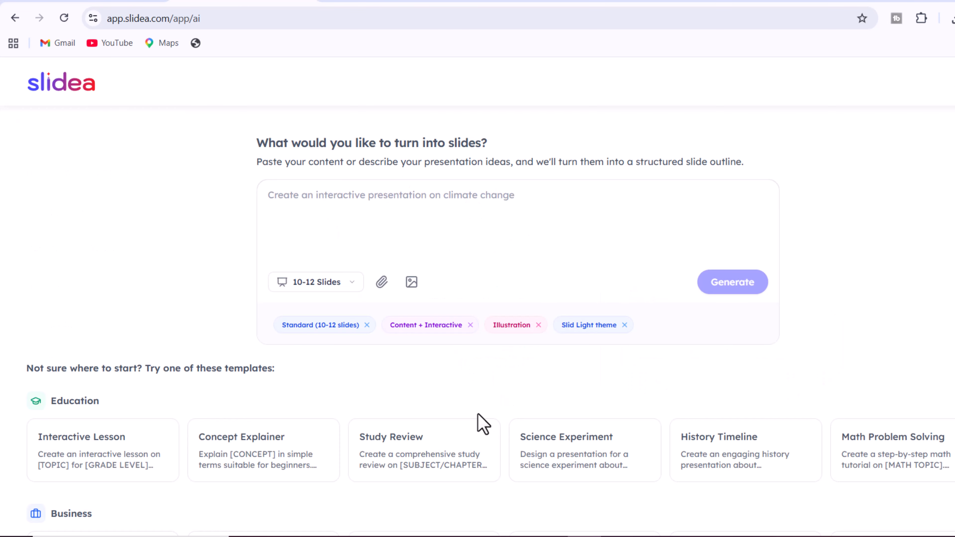
pyautogui.click(335, 198)
pyautogui.write('impact of ')
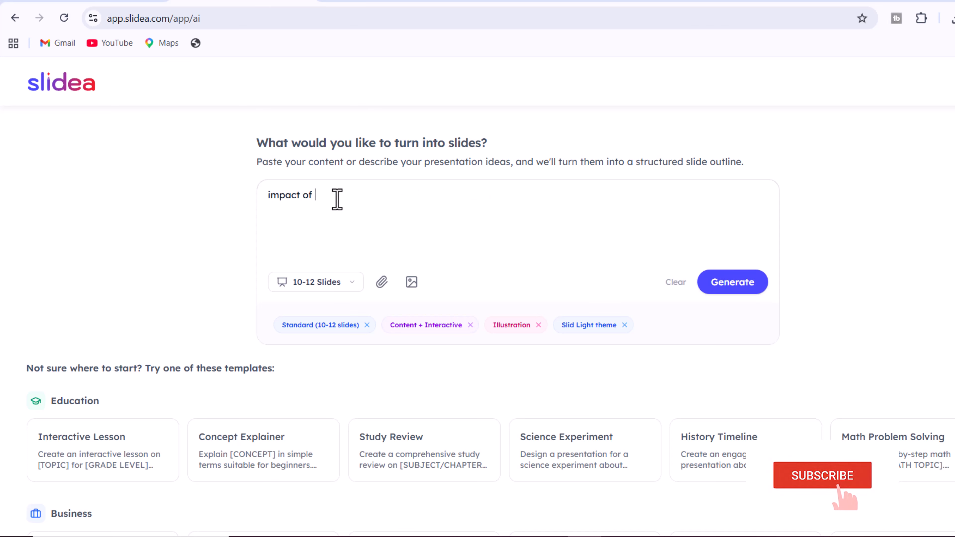
pyautogui.write('social media on youth')
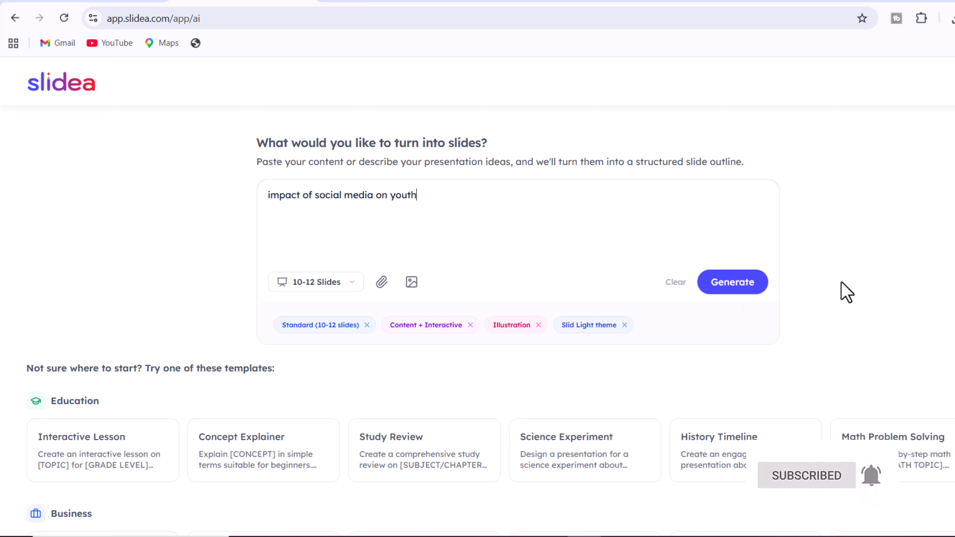
pyautogui.click(725, 282)
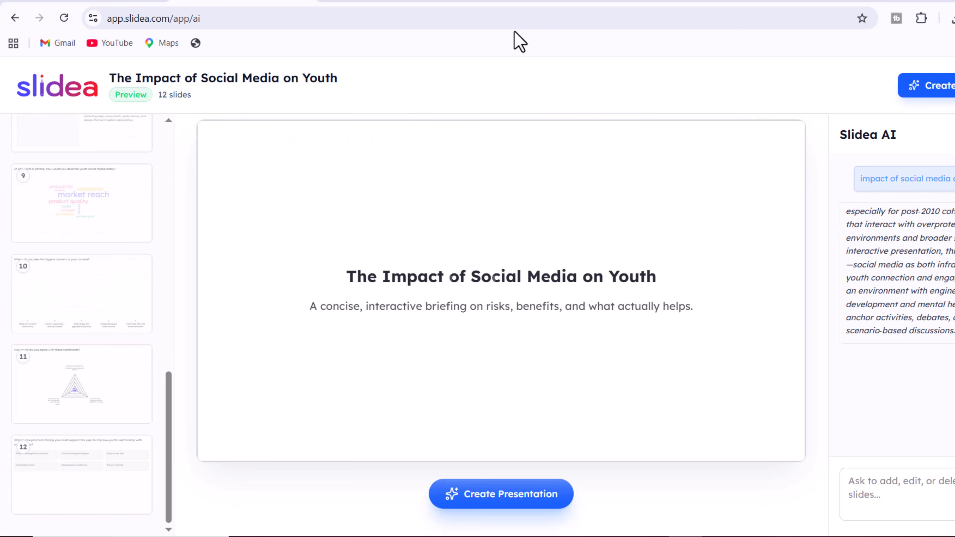
# Step: Review the generated content slides one after another, from slide 2 to slide 8, in the preview
pyautogui.scroll(15, 150, 241)
pyautogui.click(113, 270)
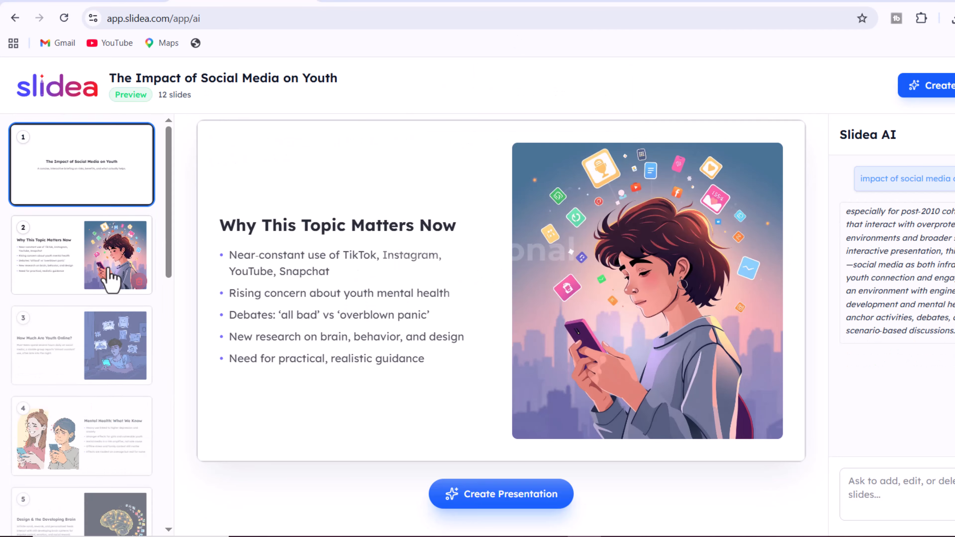
pyautogui.scroll(-2, 113, 274)
pyautogui.click(113, 279)
pyautogui.scroll(-1, 110, 278)
pyautogui.click(108, 288)
pyautogui.scroll(-1, 109, 291)
pyautogui.click(109, 293)
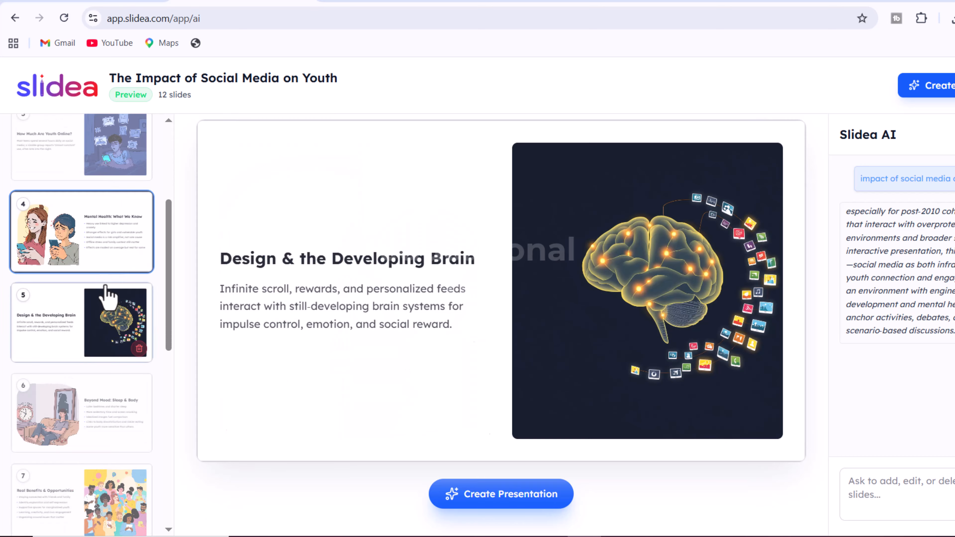
pyautogui.scroll(-2, 109, 301)
pyautogui.click(109, 303)
pyautogui.click(109, 367)
pyautogui.scroll(-2, 110, 361)
pyautogui.click(112, 348)
# Step: Review the interactive question slides 9 to 12 in the generated preview
pyautogui.click(114, 379)
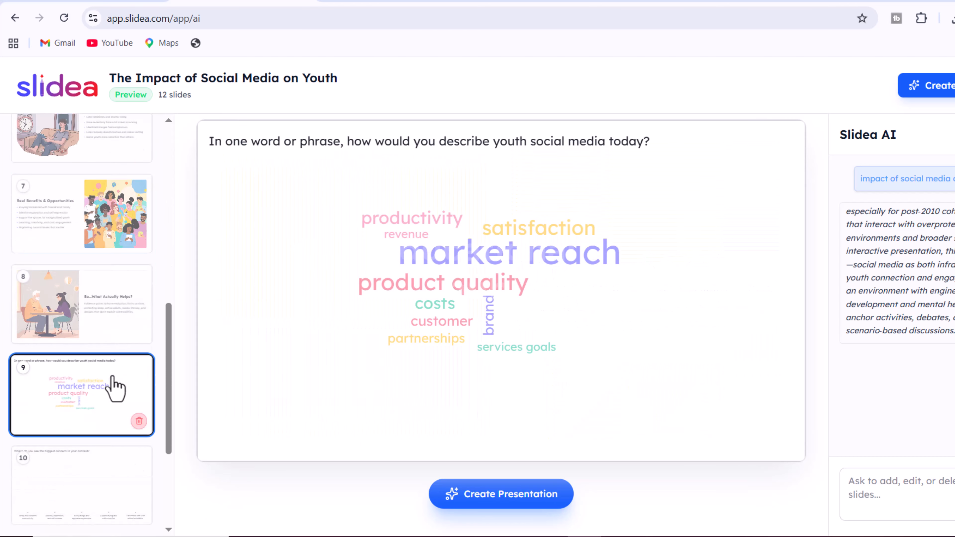
pyautogui.scroll(-2, 114, 380)
pyautogui.click(113, 384)
pyautogui.click(99, 466)
pyautogui.click(107, 387)
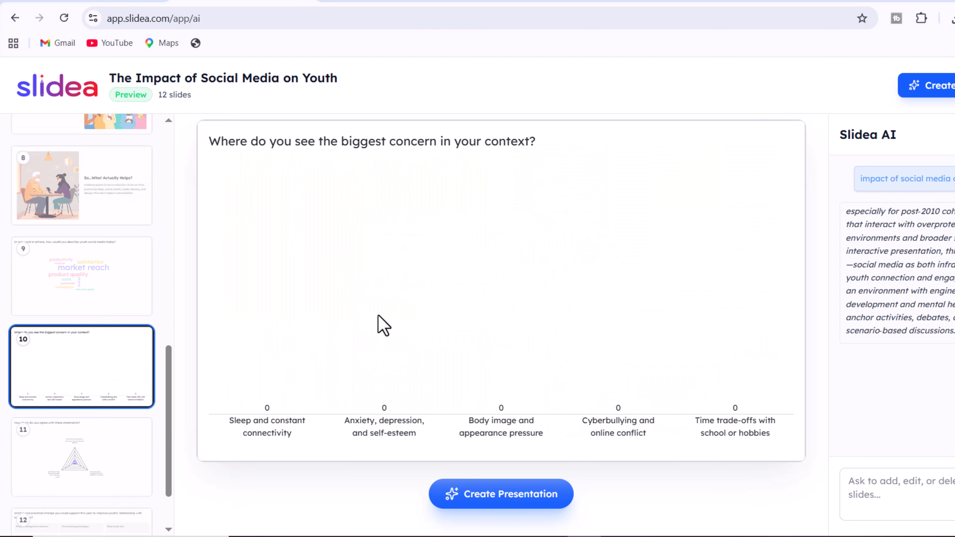
pyautogui.scroll(-2, 134, 420)
pyautogui.click(128, 417)
pyautogui.click(96, 460)
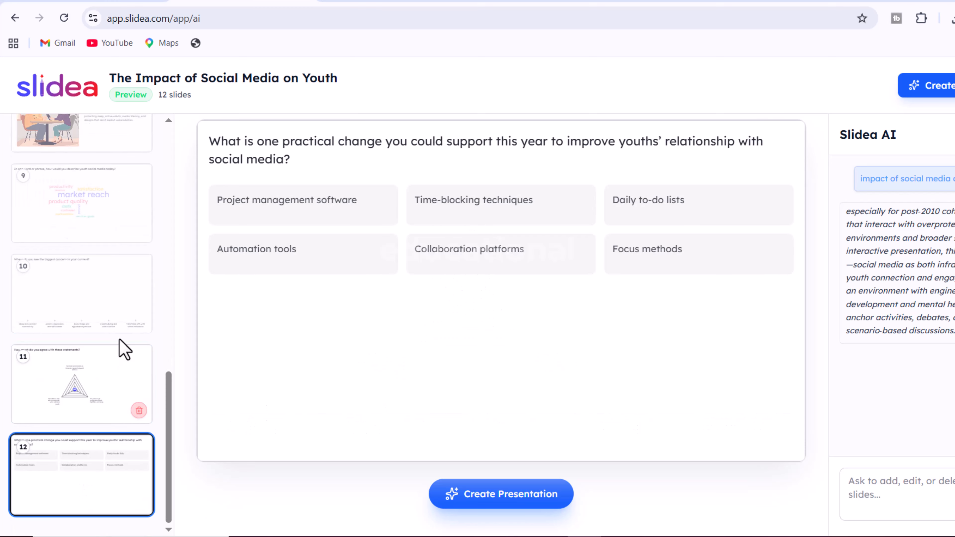
# Step: Go back to slide 2 in the preview and create the editable presentation from the generated slides
pyautogui.scroll(15, 124, 320)
pyautogui.click(122, 290)
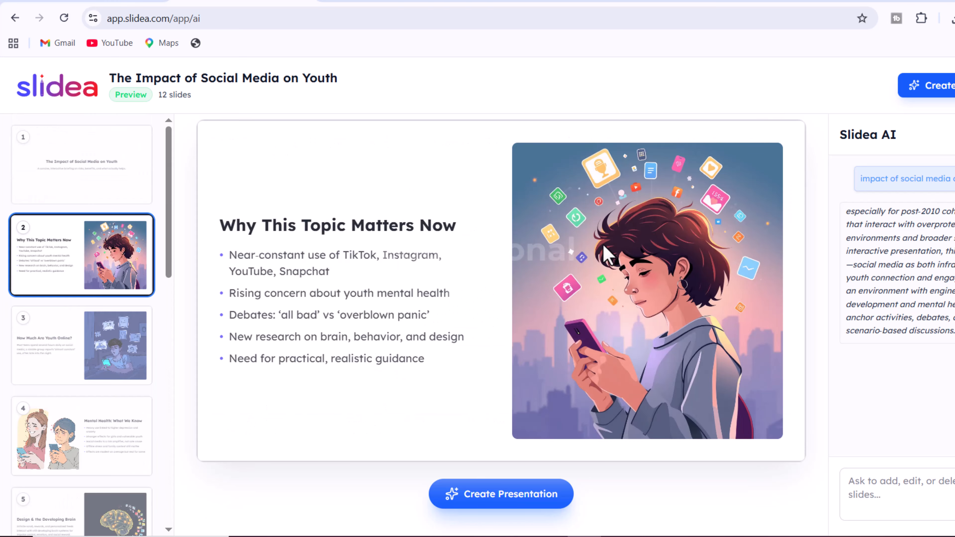
pyautogui.click(498, 495)
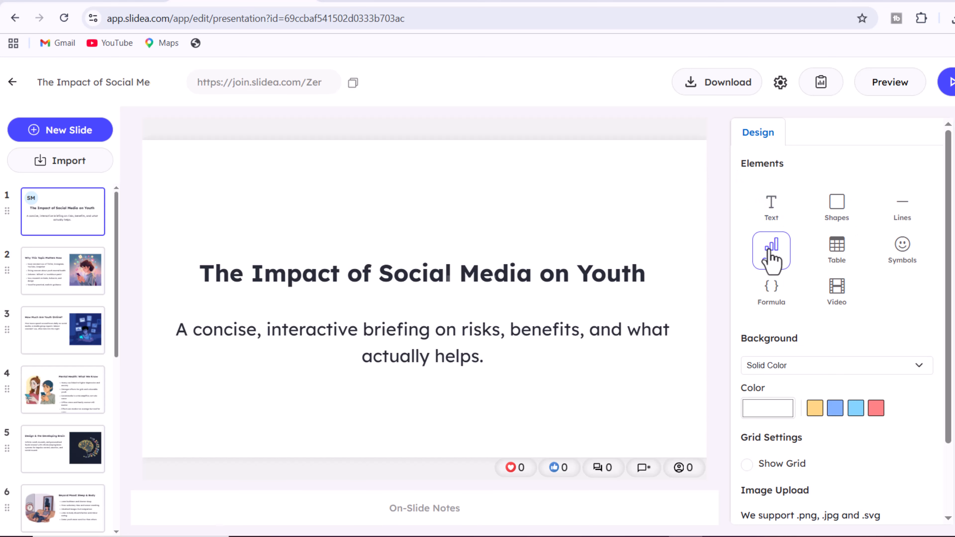
# Step: Examine the chart, table, formula and video element options available for the title slide without inserting any
pyautogui.click(771, 259)
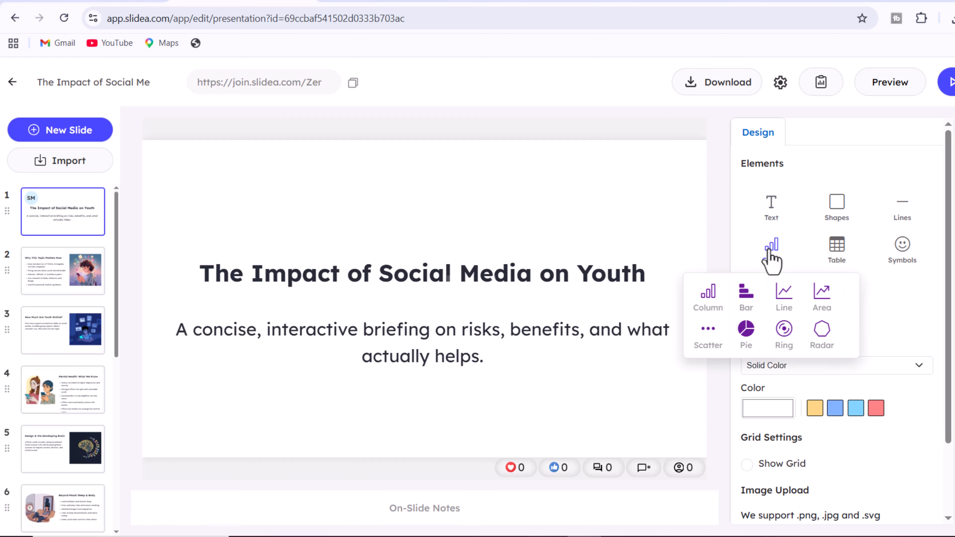
pyautogui.click(837, 249)
pyautogui.click(724, 194)
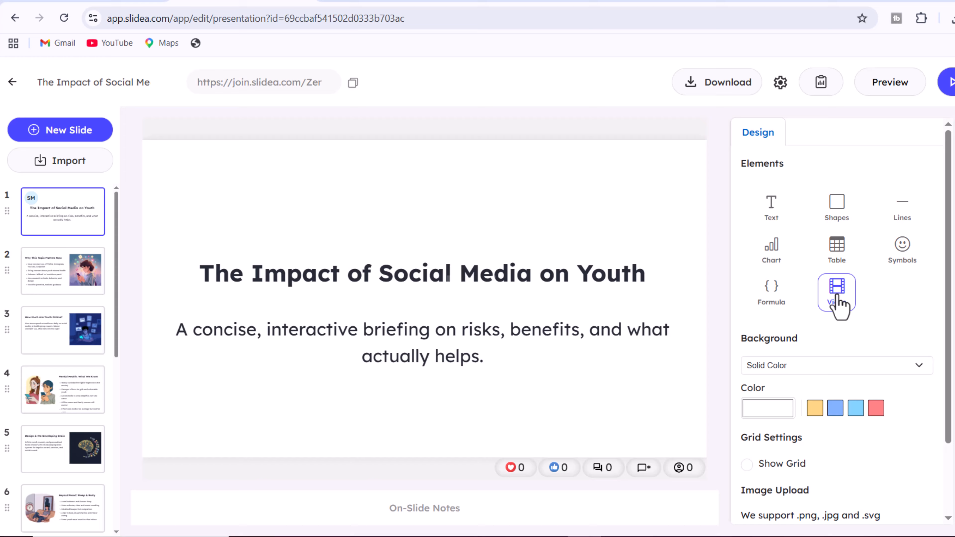
pyautogui.click(771, 297)
pyautogui.click(725, 482)
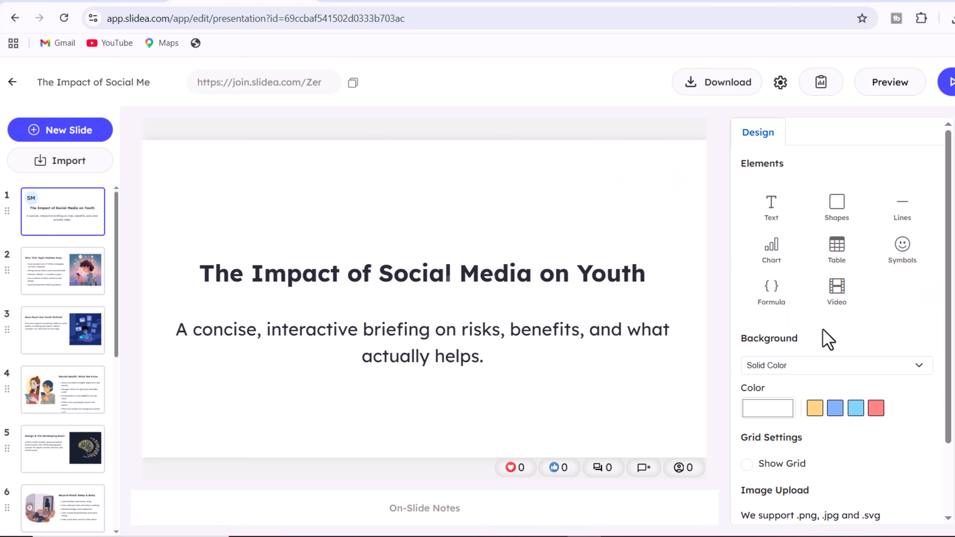
pyautogui.click(836, 289)
pyautogui.scroll(-3, 807, 308)
pyautogui.scroll(3, 821, 239)
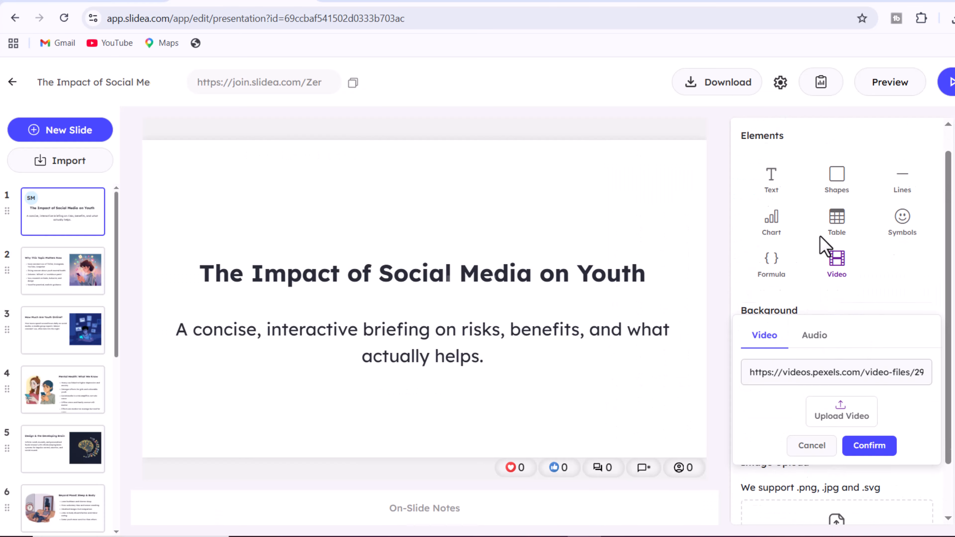
# Step: Leave the video insertion, look through slides 2 and 3, and add an Instructions slide after slide 3
pyautogui.click(53, 276)
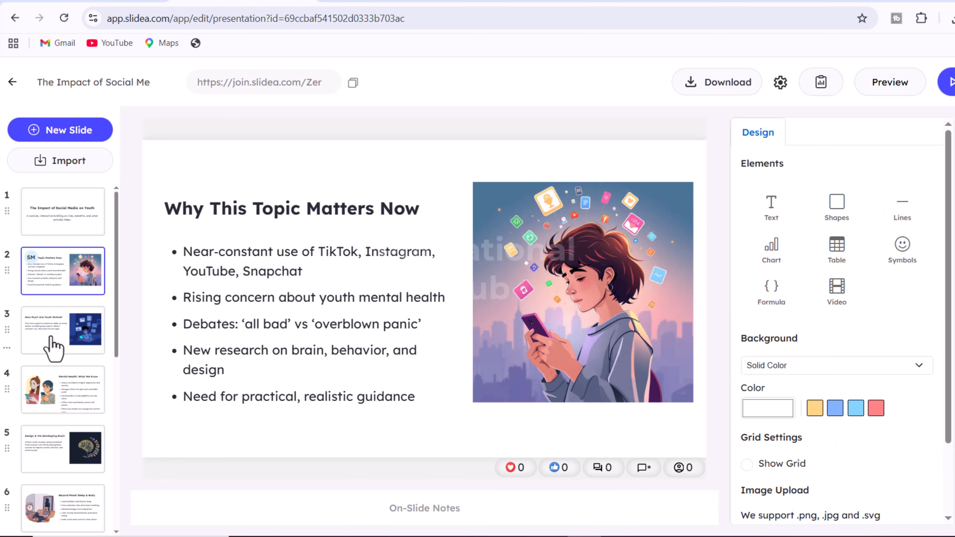
pyautogui.click(52, 343)
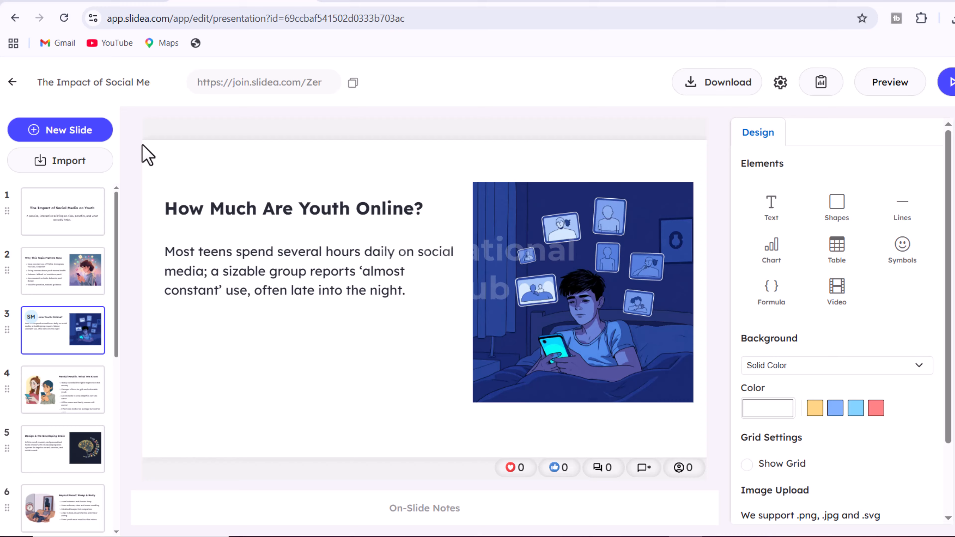
pyautogui.click(77, 130)
pyautogui.moveTo(179, 199)
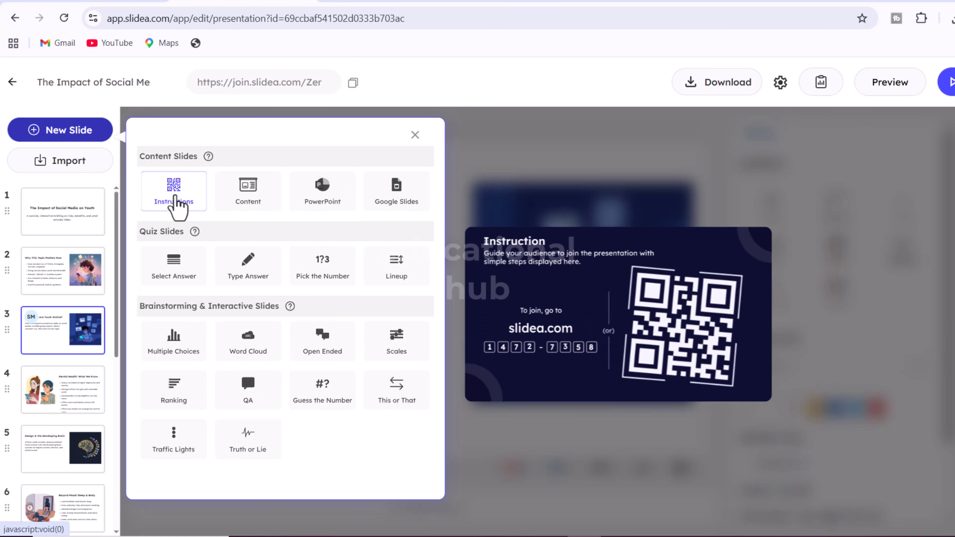
pyautogui.click(176, 203)
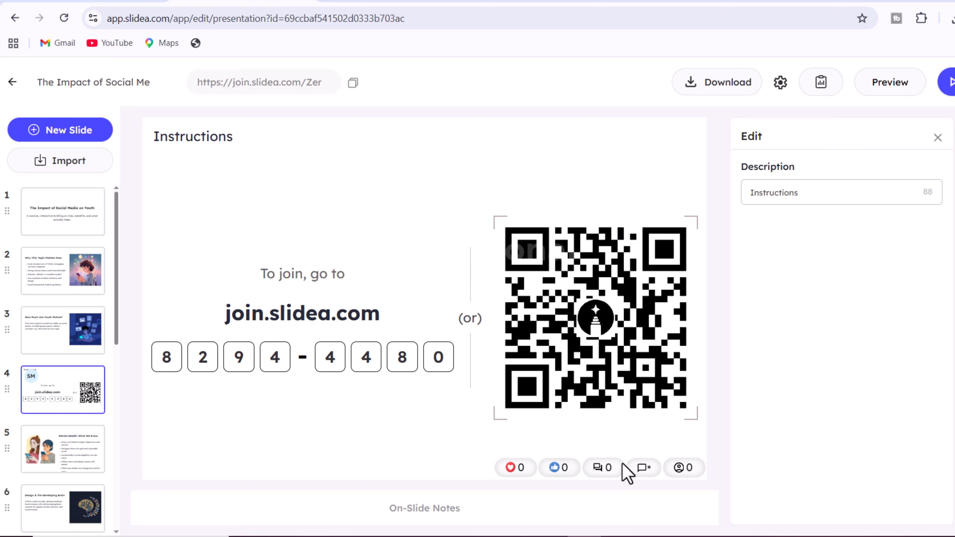
# Step: Examine the presentation's results, covering the audience responses and the summary's quiz and Q&A sections, and return to the editor
pyautogui.click(820, 82)
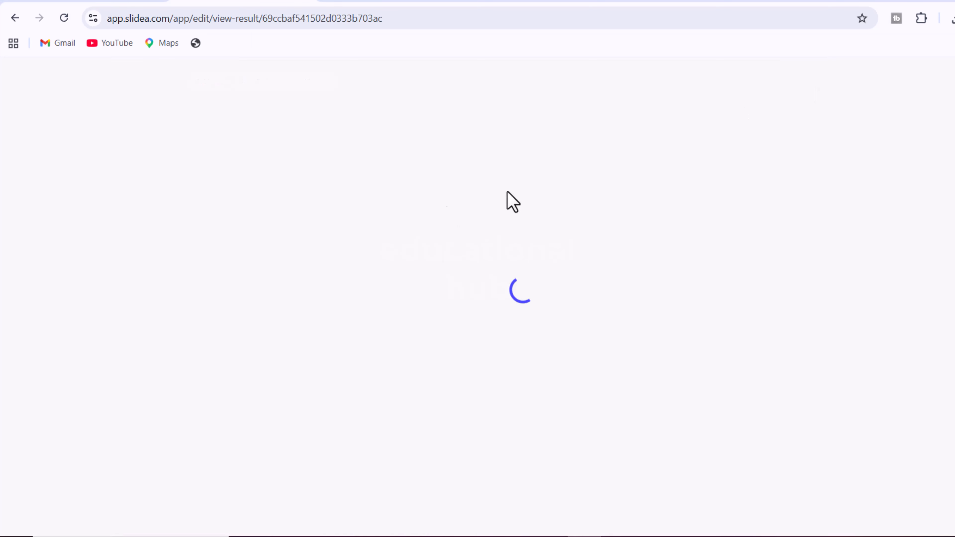
pyautogui.click(500, 83)
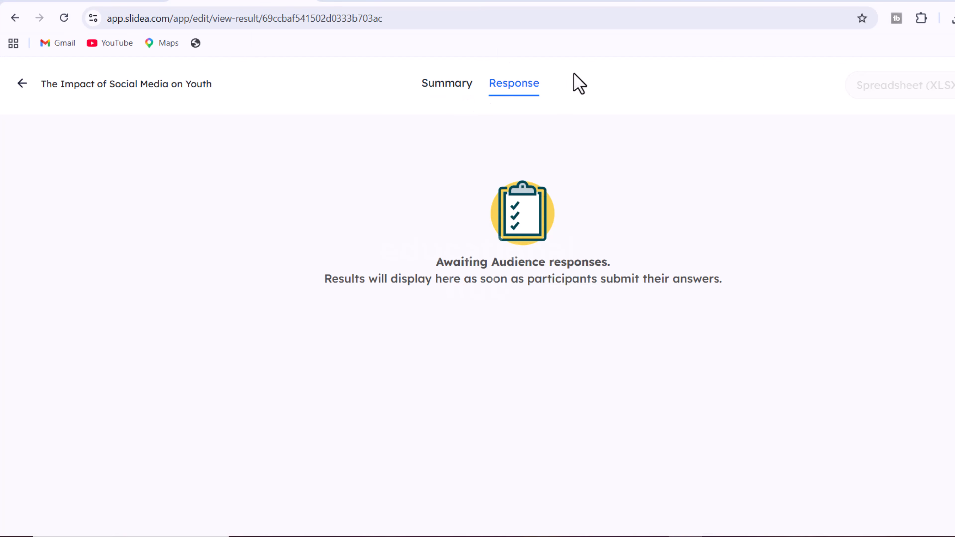
pyautogui.click(447, 83)
pyautogui.click(535, 267)
pyautogui.click(865, 267)
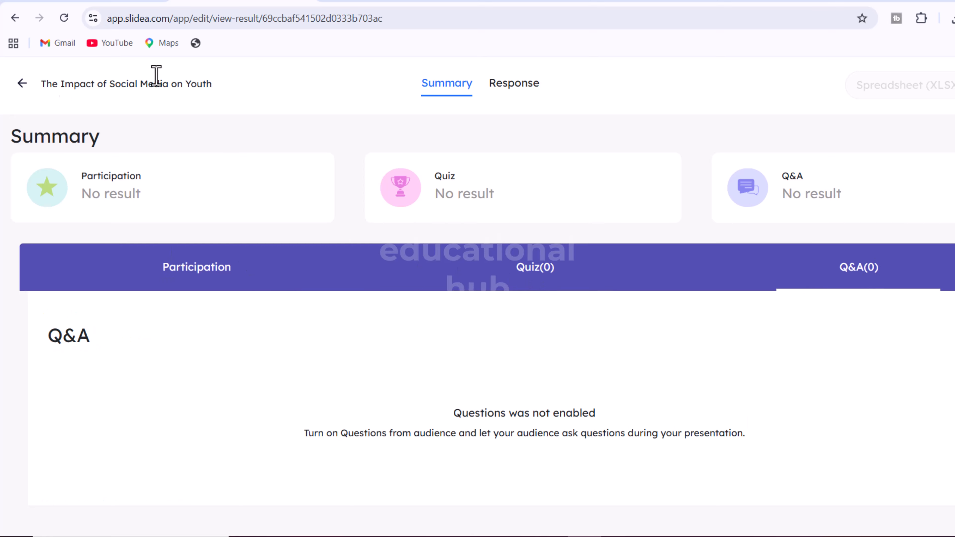
pyautogui.click(22, 83)
# Step: Open the bullet list on slide 2, "Why This Topic Matters Now", for text editing
pyautogui.click(60, 130)
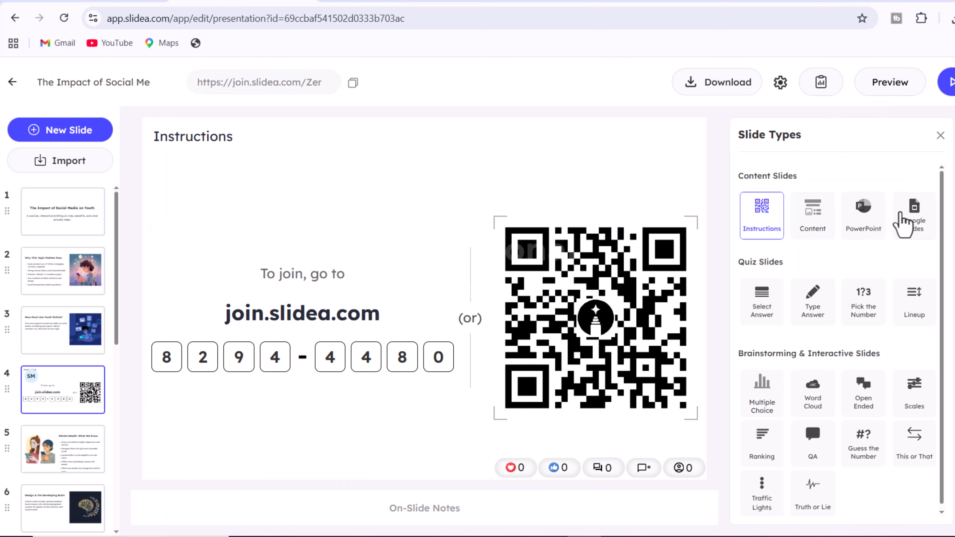
pyautogui.click(62, 271)
pyautogui.scroll(-3, 793, 241)
pyautogui.click(63, 390)
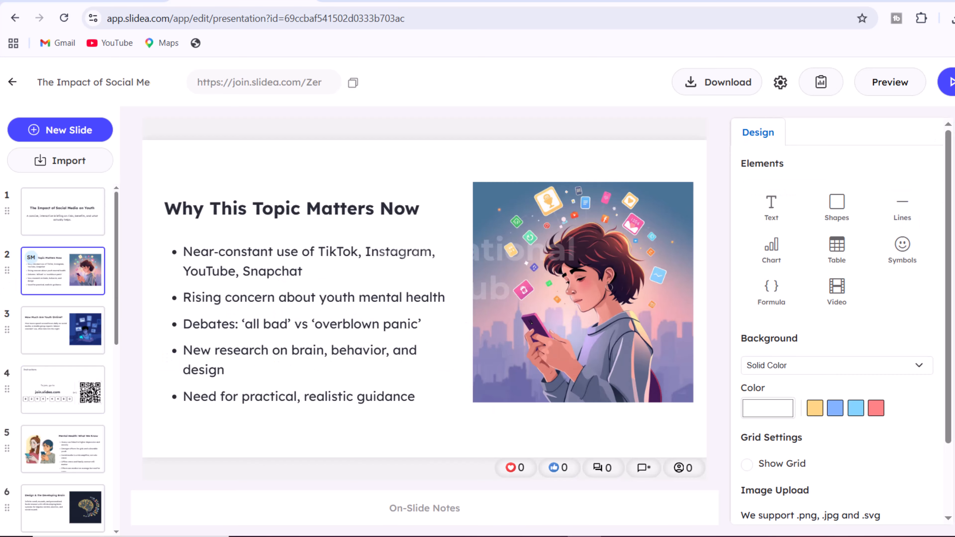
pyautogui.click(305, 242)
pyautogui.click(213, 256)
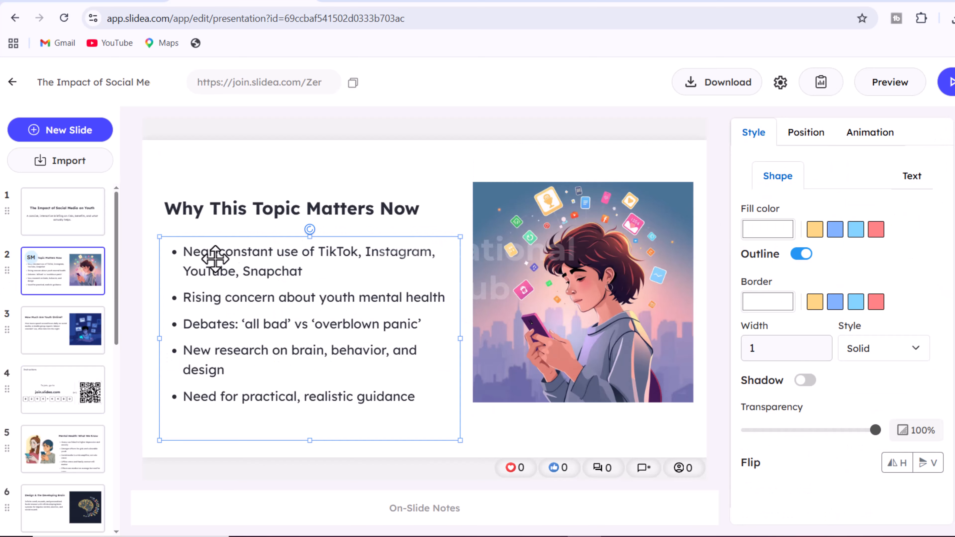
pyautogui.click(344, 277)
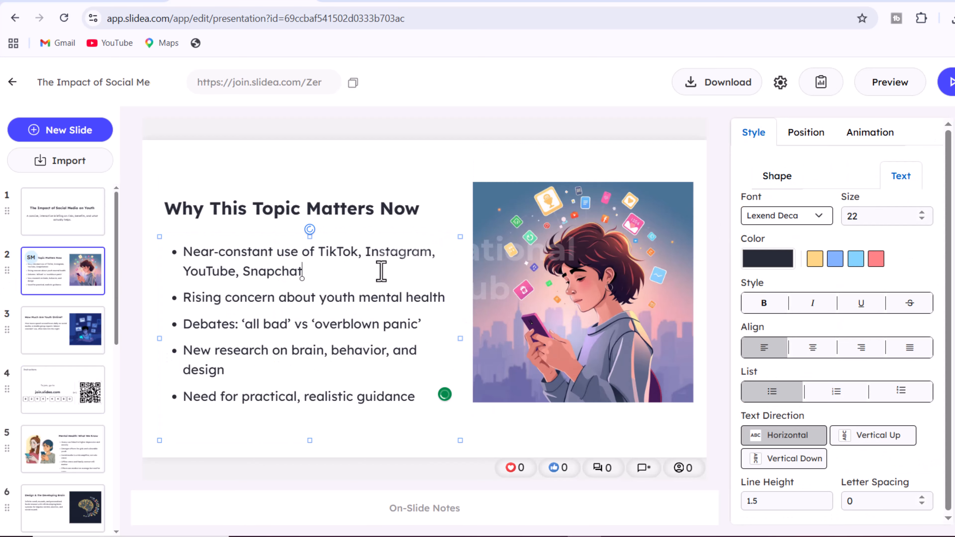
# Step: Try the Fade In Up animation on slide 2's bullet list and change its type to Fade In Right
pyautogui.click(869, 132)
pyautogui.click(842, 217)
pyautogui.click(808, 273)
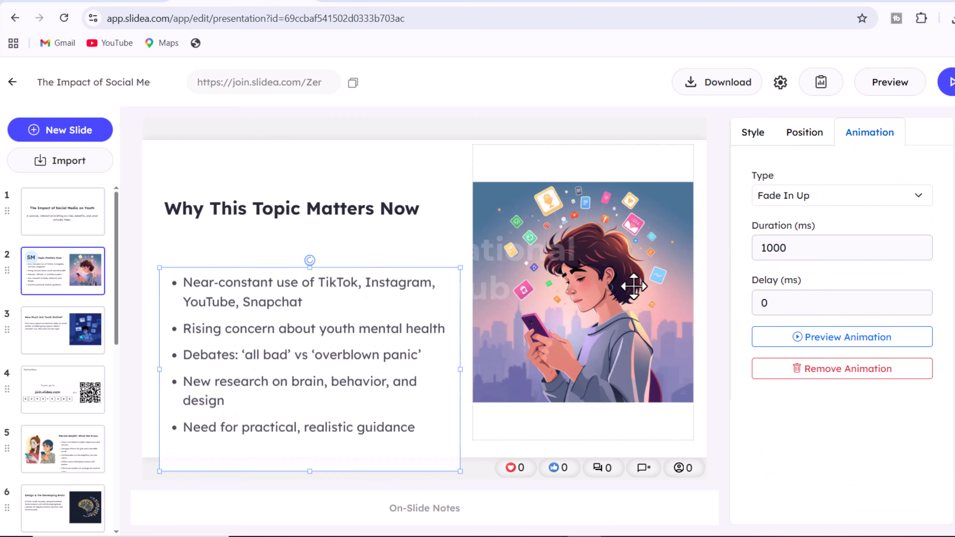
pyautogui.click(885, 312)
pyautogui.click(820, 196)
pyautogui.click(793, 285)
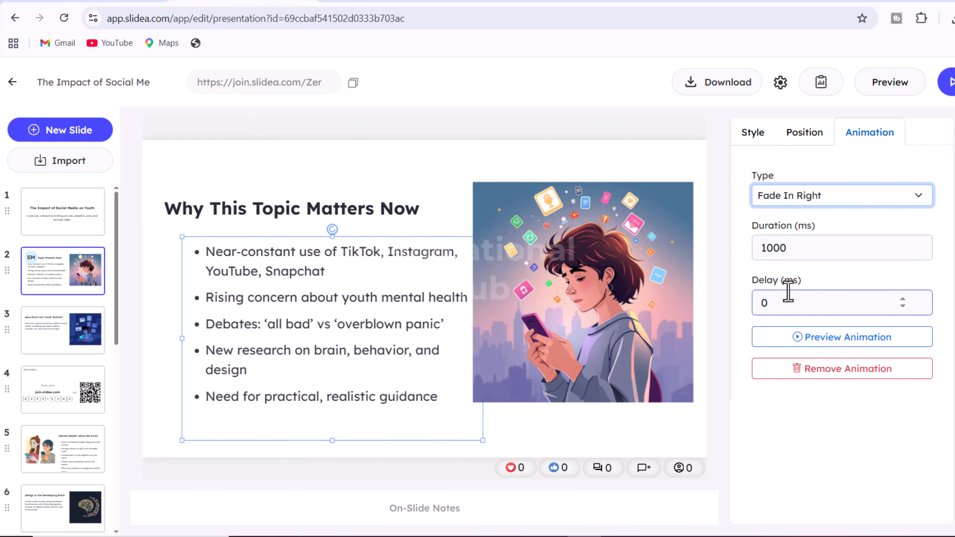
# Step: Apply an animation to slide 2's picture and check the position and style settings of the heading
pyautogui.click(582, 294)
pyautogui.click(863, 212)
pyautogui.click(823, 327)
pyautogui.click(247, 146)
pyautogui.click(805, 138)
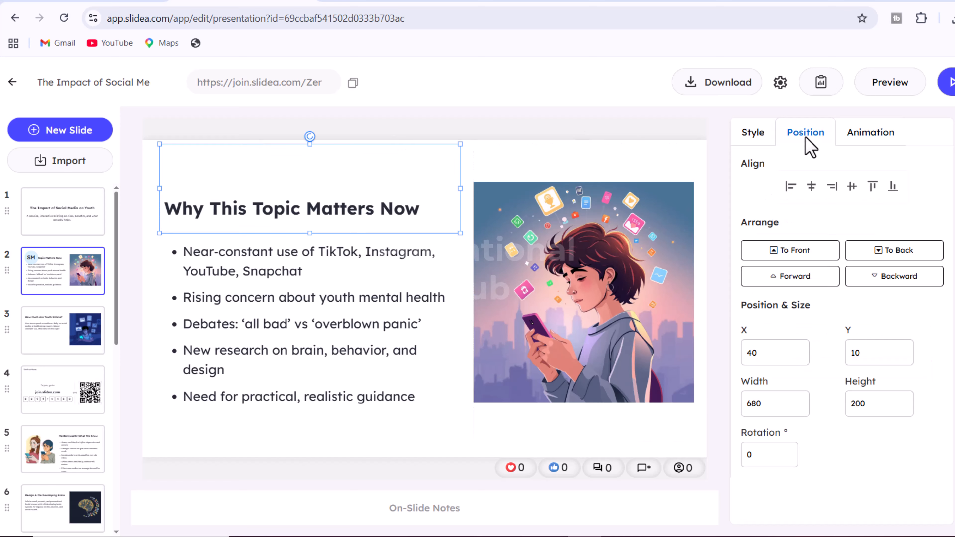
pyautogui.click(749, 137)
# Step: Convert slide 2 into a Type Answer quiz slide and clear its question text
pyautogui.click(640, 111)
pyautogui.click(954, 169)
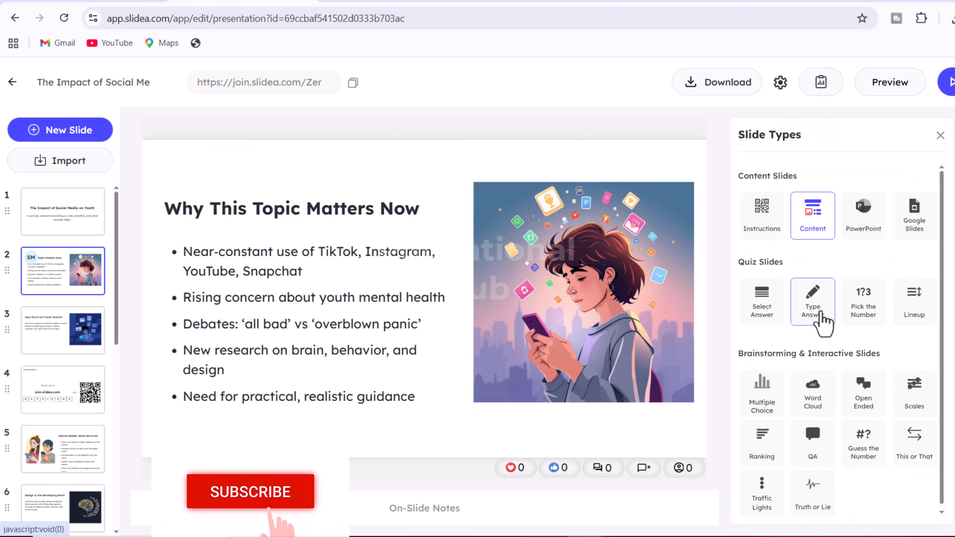
pyautogui.click(819, 314)
pyautogui.moveTo(199, 256); pyautogui.dragTo(260, 257)
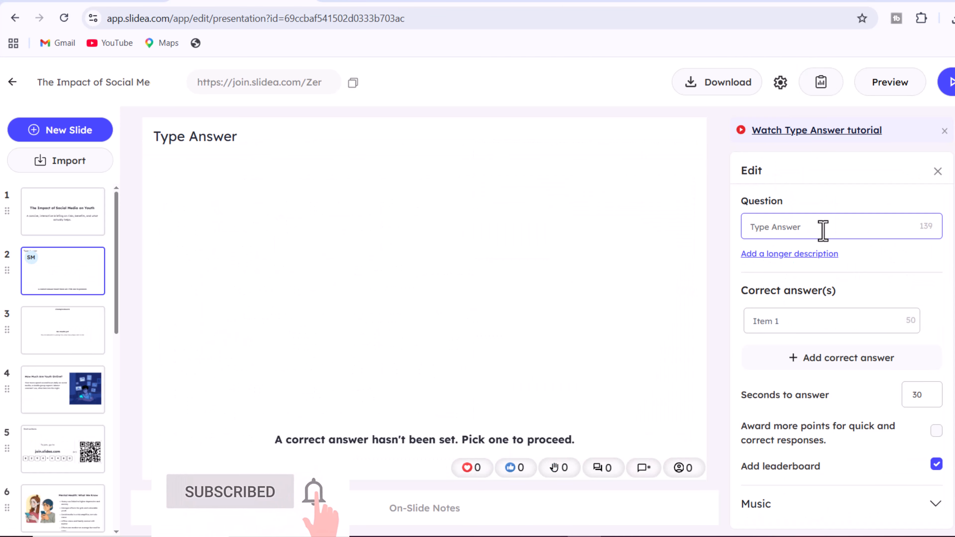
pyautogui.press('BackSpace')
pyautogui.press('BackSpace')
pyautogui.press('BackSpace')
pyautogui.press('BackSpace')
pyautogui.press('BackSpace')
pyautogui.press('BackSpace')
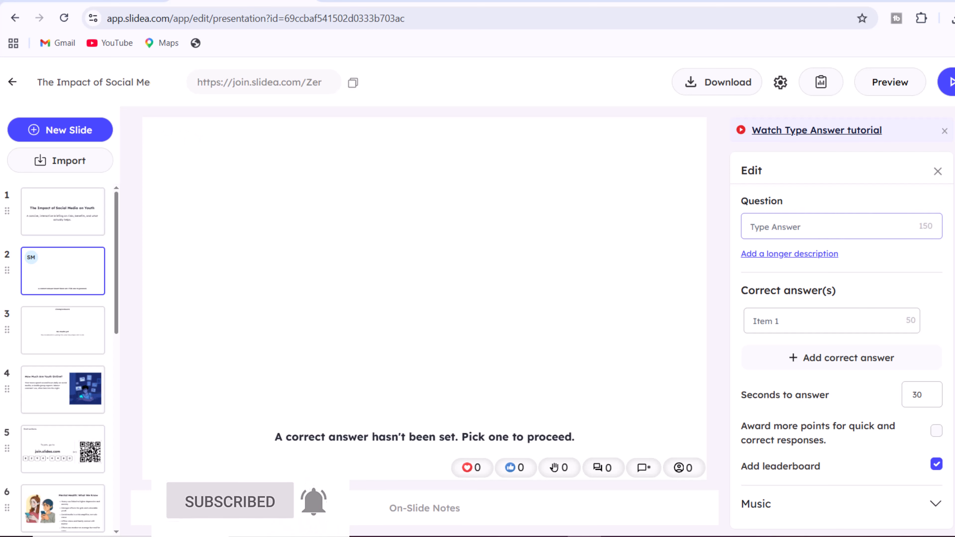
# Step: Change slide 2 to the QA slide type and add a PowerPoint slide after it
pyautogui.click(953, 169)
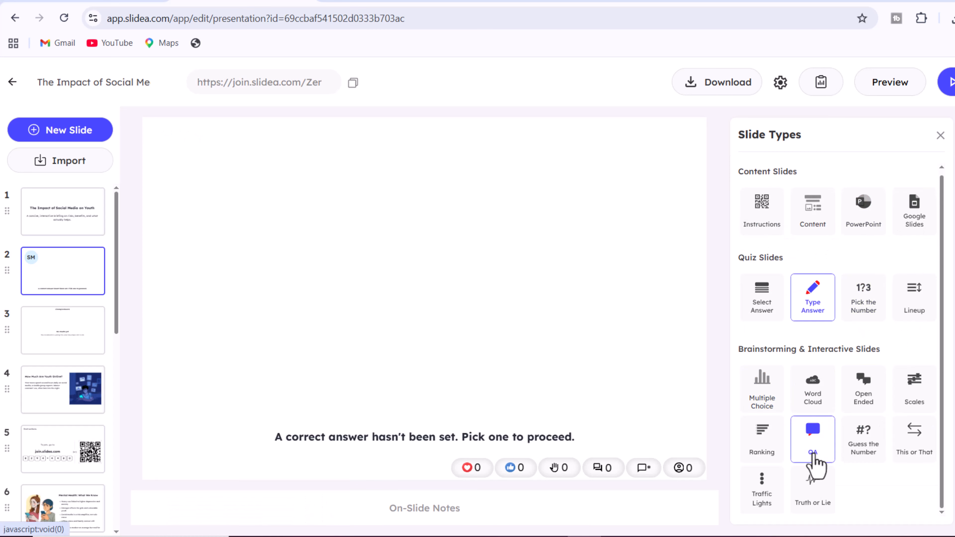
pyautogui.click(813, 455)
pyautogui.click(71, 132)
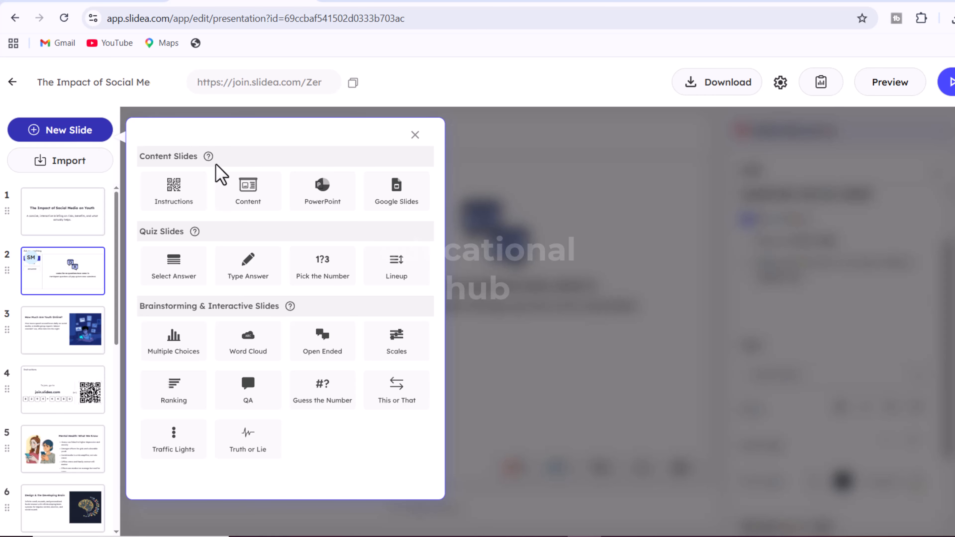
pyautogui.click(330, 192)
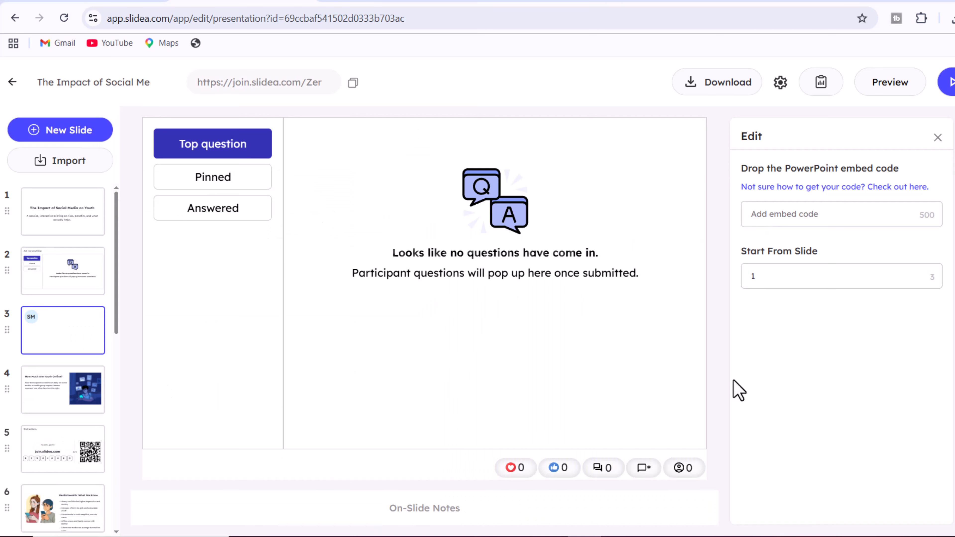
# Step: Add a Multiple Choices, a Guess the Number and a Ranking slide, in that order, after the PowerPoint slide
pyautogui.click(28, 137)
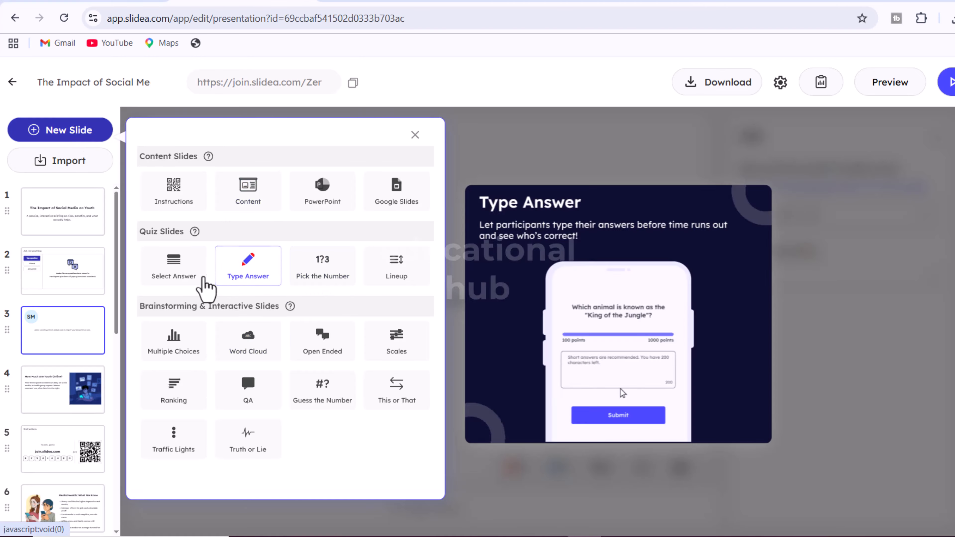
pyautogui.click(180, 346)
pyautogui.click(87, 131)
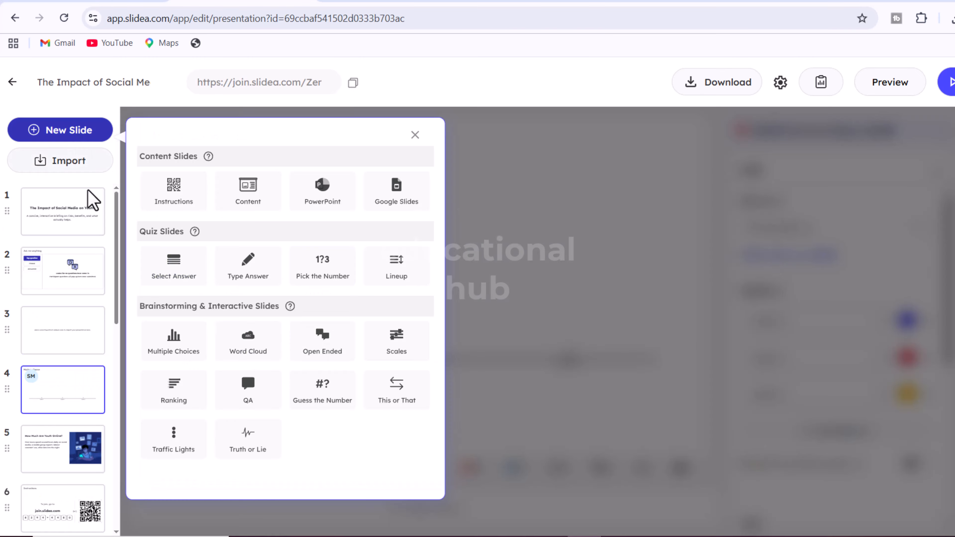
pyautogui.click(330, 414)
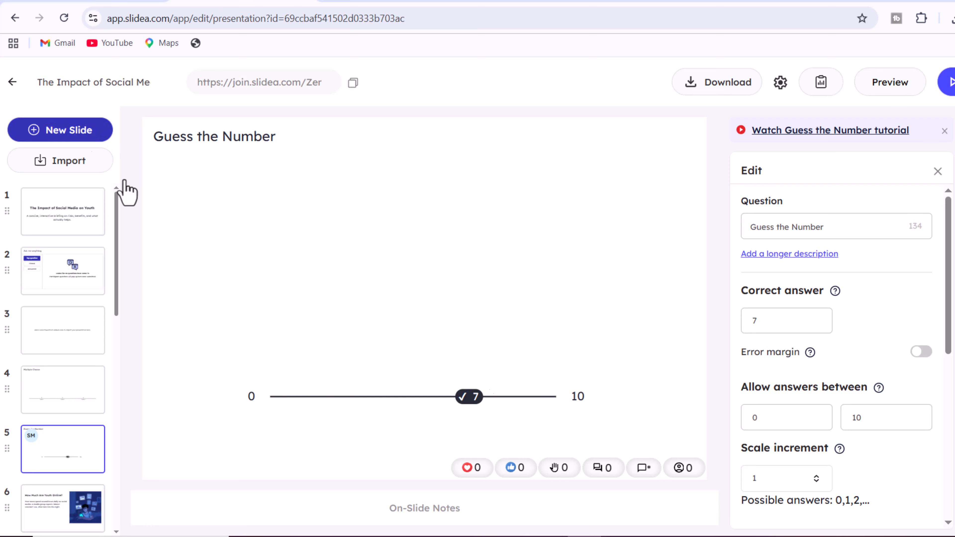
pyautogui.click(100, 134)
pyautogui.click(180, 397)
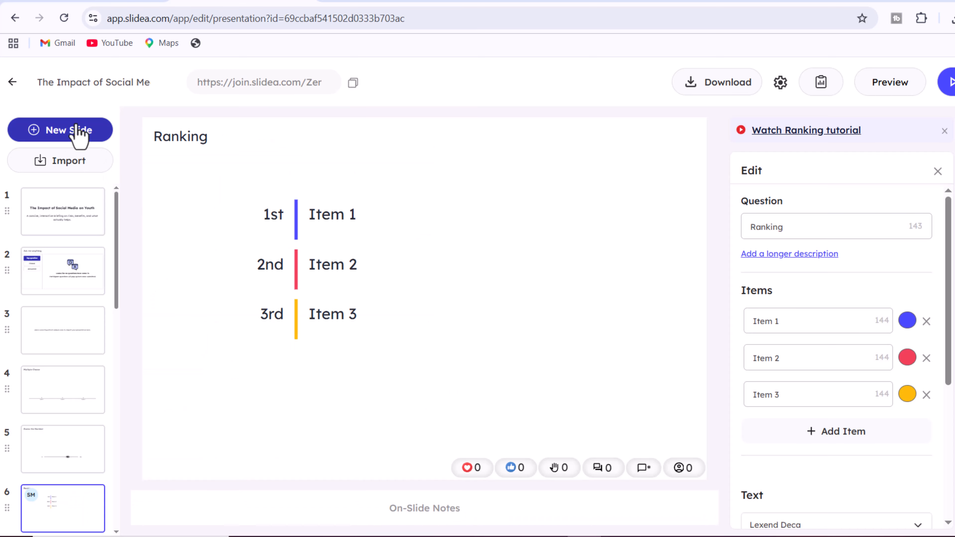
# Step: Look through the content, quiz and brainstorming slide types available for a new slide
pyautogui.click(77, 134)
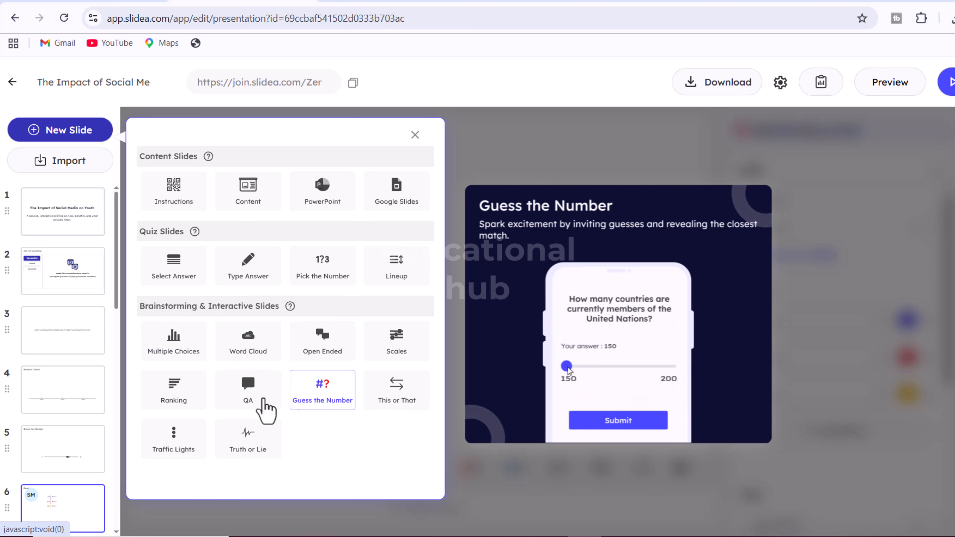
pyautogui.click(252, 197)
pyautogui.click(290, 258)
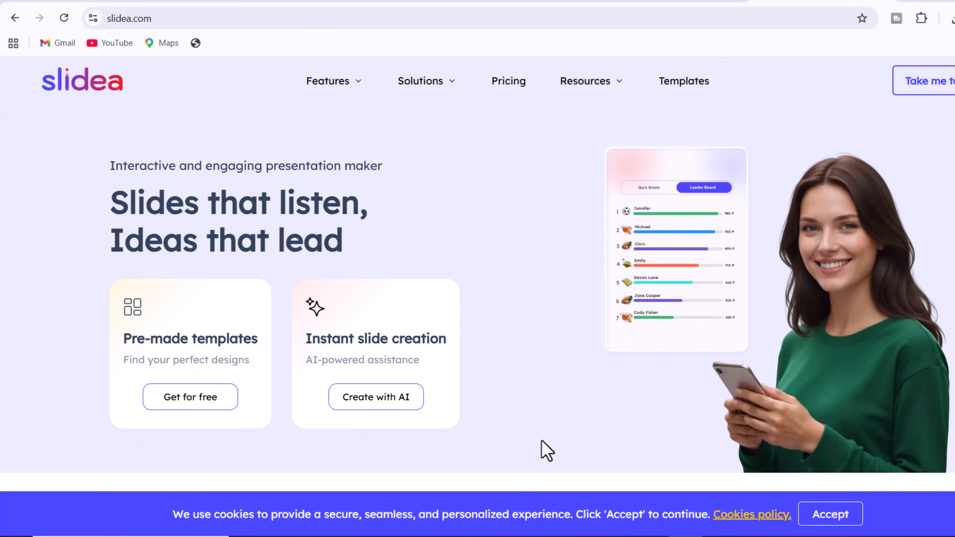
# Step: Examine the interactive slide examples and AI feature sections on the Slidea homepage
pyautogui.scroll(-8, 537, 313)
pyautogui.scroll(-5, 538, 314)
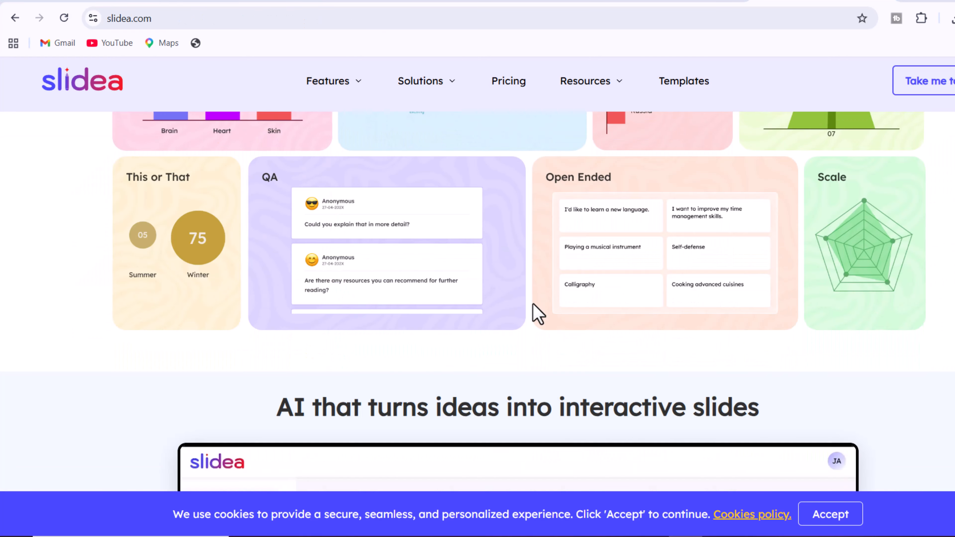
pyautogui.scroll(-15, 537, 314)
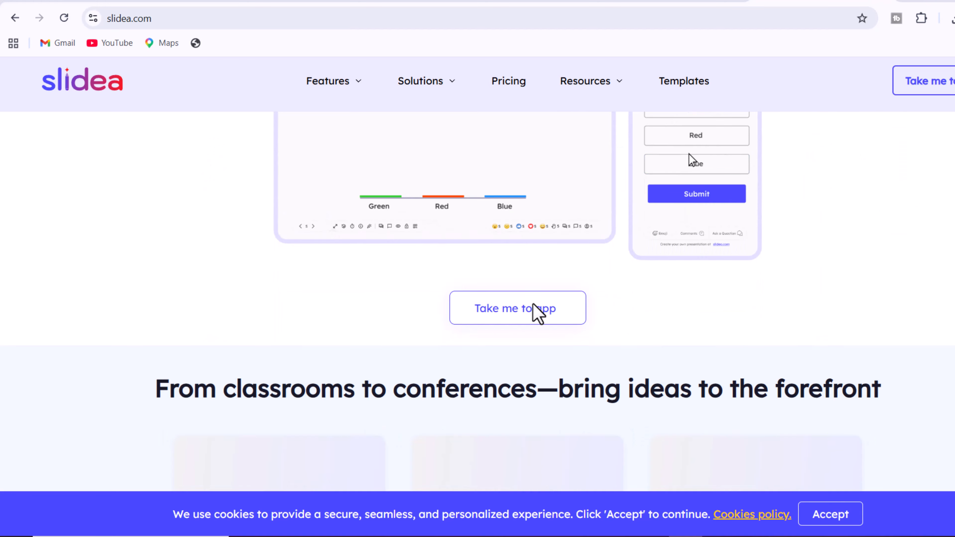
pyautogui.scroll(5, 538, 312)
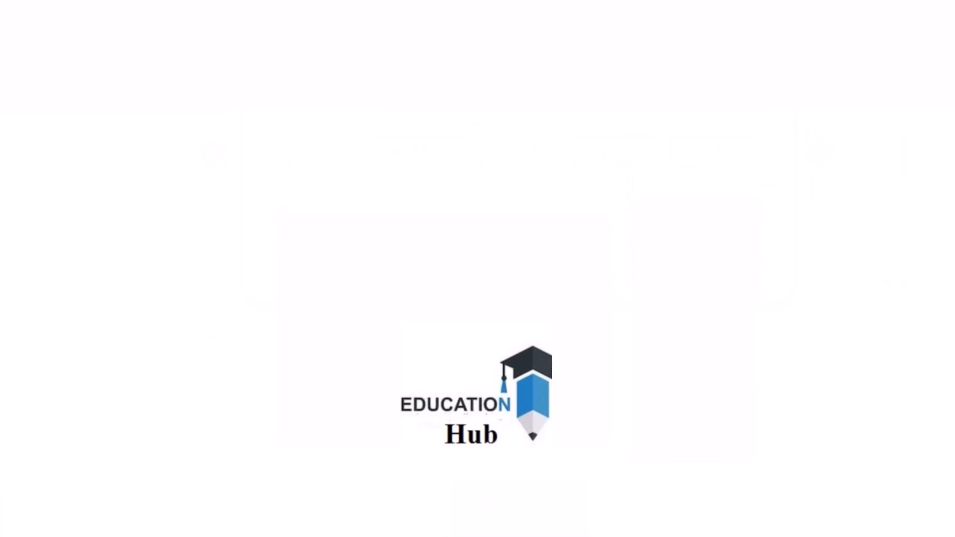